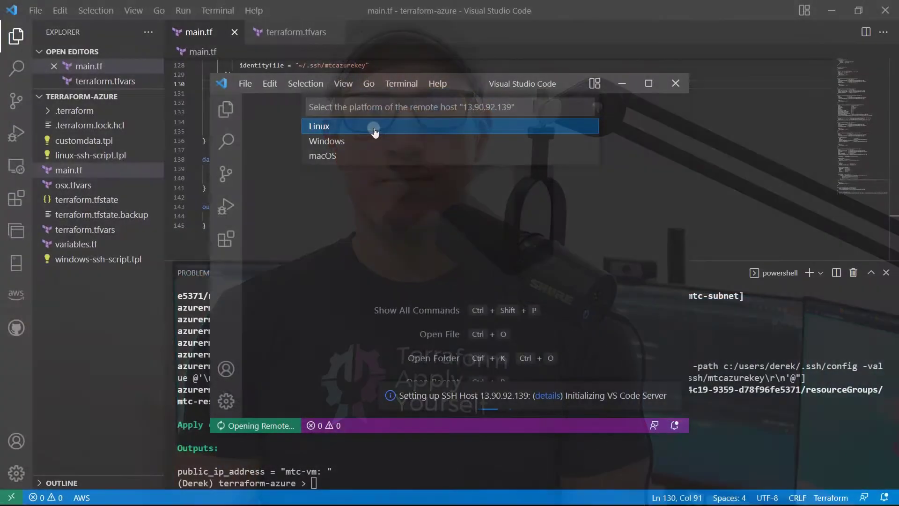
# Connect to the Azure VM as a Linux host, accept its fingerprint, and maximize the window
pyautogui.click(374, 129)
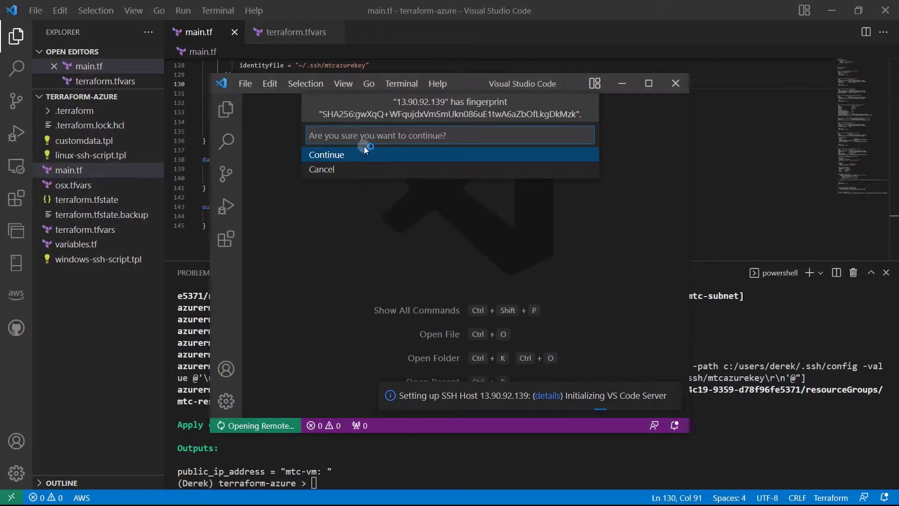
pyautogui.click(339, 156)
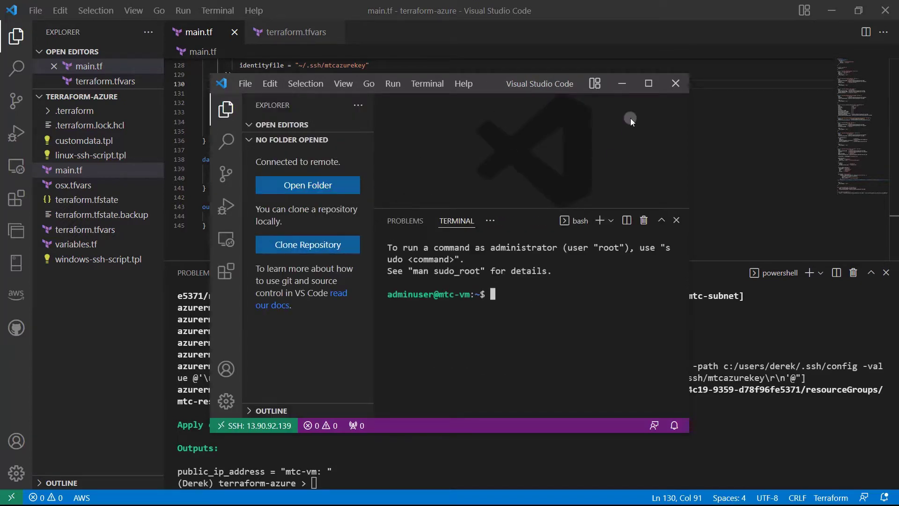
pyautogui.click(644, 81)
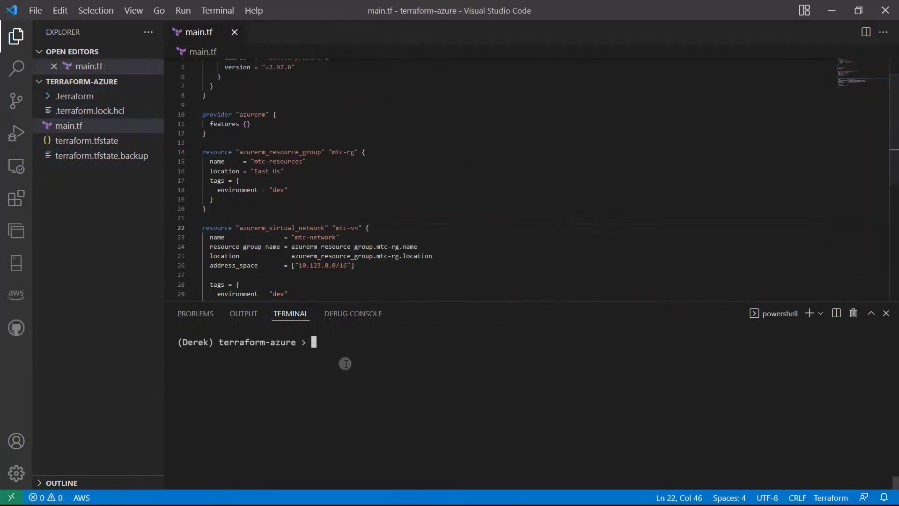
# Run terraform state list, then state show for the resource group and virtual network
pyautogui.moveTo(384, 301)
pyautogui.mouseDown()
pyautogui.moveTo(386, 181)
pyautogui.moveTo(385, 203)
pyautogui.mouseUp()
pyautogui.write('terraform state list')
pyautogui.press('Return')
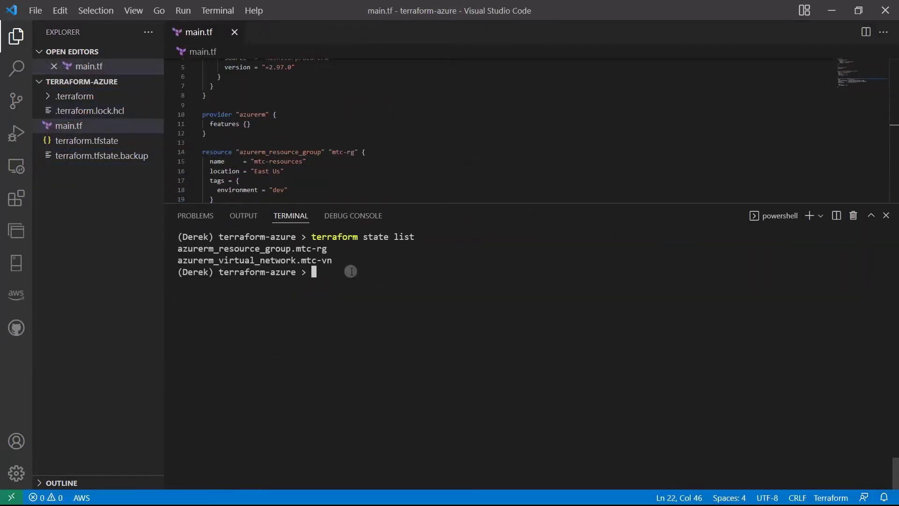
pyautogui.write('terraform state show')
pyautogui.doubleClick(300, 249)
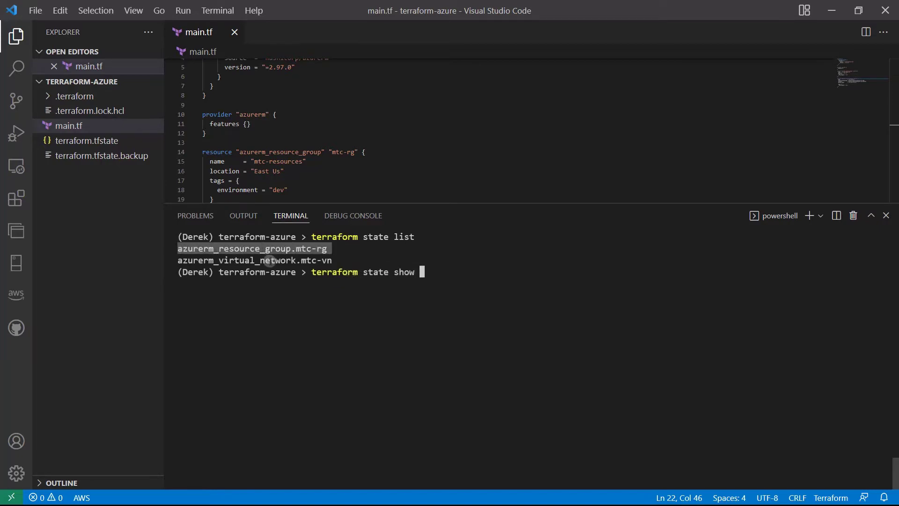
pyautogui.rightClick(265, 260)
pyautogui.rightClick(508, 295)
pyautogui.press('Return')
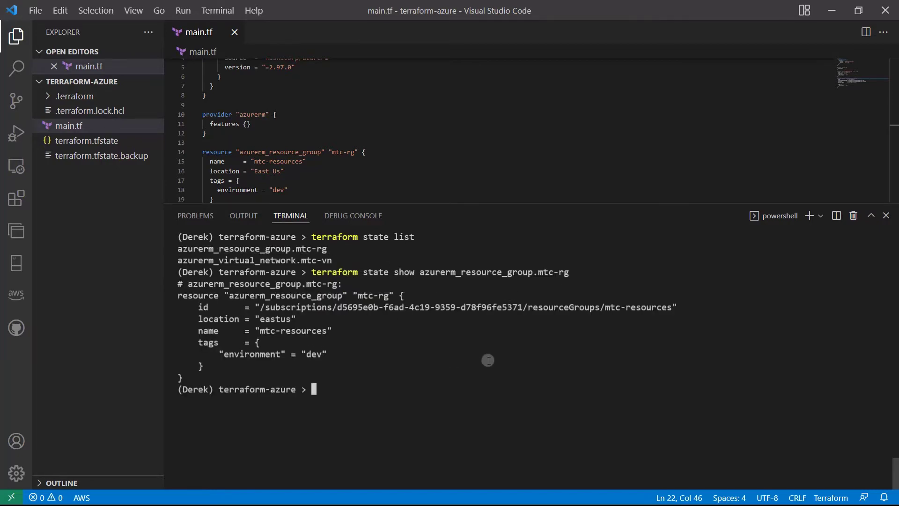
pyautogui.hotkey('ctrl', 'l')
pyautogui.write('terraform state show azurerm_virtual_network.mtc-vn')
pyautogui.press('Return')
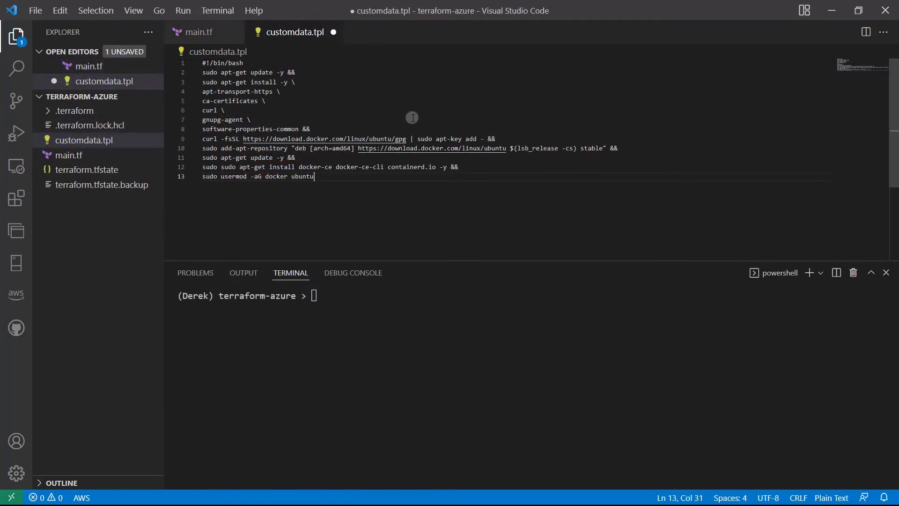
# Save customdata.tpl and open a new line after network_interface_ids in main.tf
pyautogui.hotkey('ctrl', 's')
pyautogui.click(332, 32)
pyautogui.scroll(2, 392, 171)
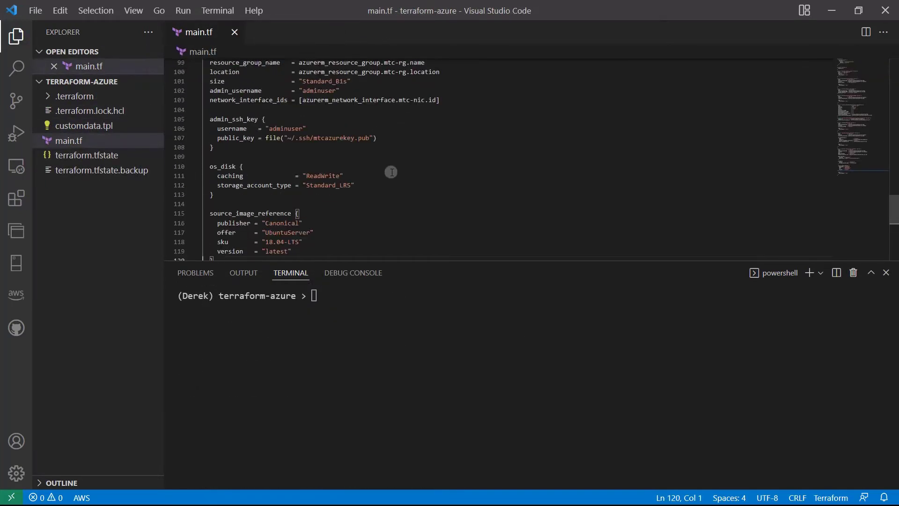
pyautogui.scroll(1, 391, 173)
pyautogui.click(483, 133)
pyautogui.press('Return')
pyautogui.press('Return')
pyautogui.write('custom_d')
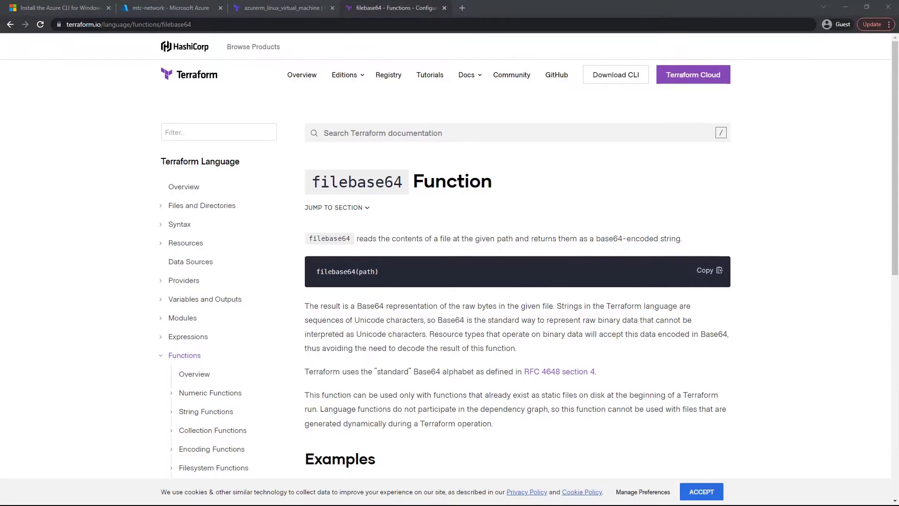
pyautogui.scroll(-1, 395, 154)
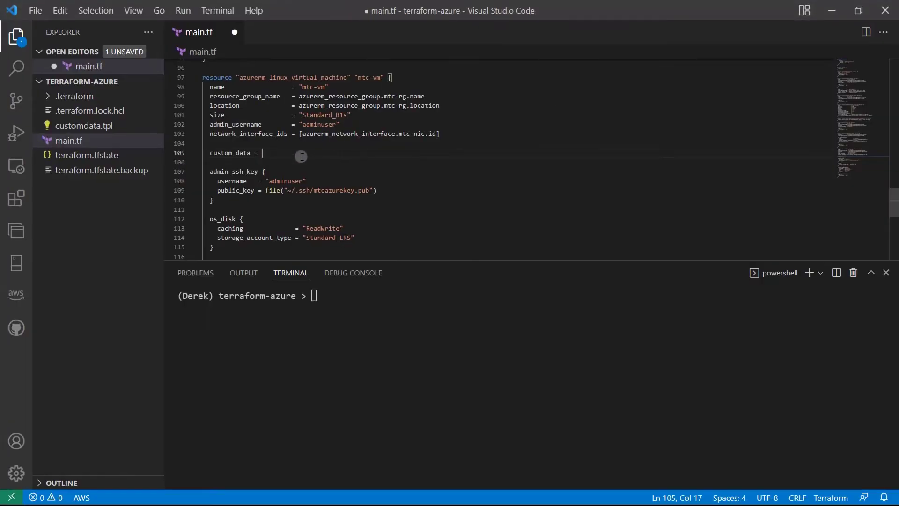
pyautogui.write('filebase64(')
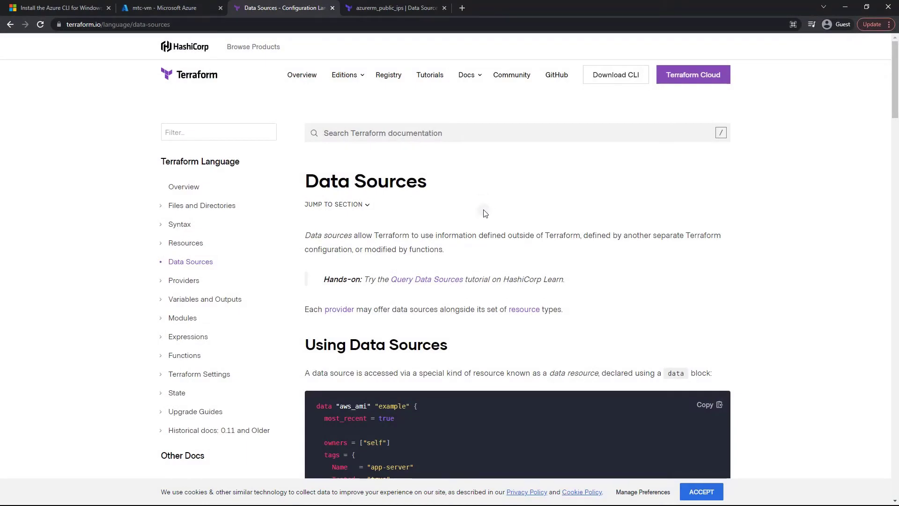
pyautogui.scroll(-3, 483, 213)
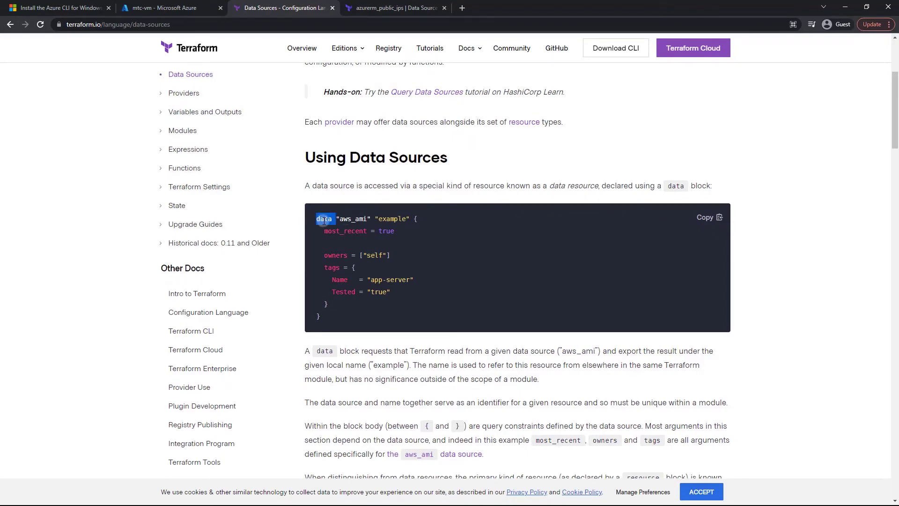
# Switch to the azurerm_public_ips data source reference page
pyautogui.hotkey('ctrl', 'Tab')
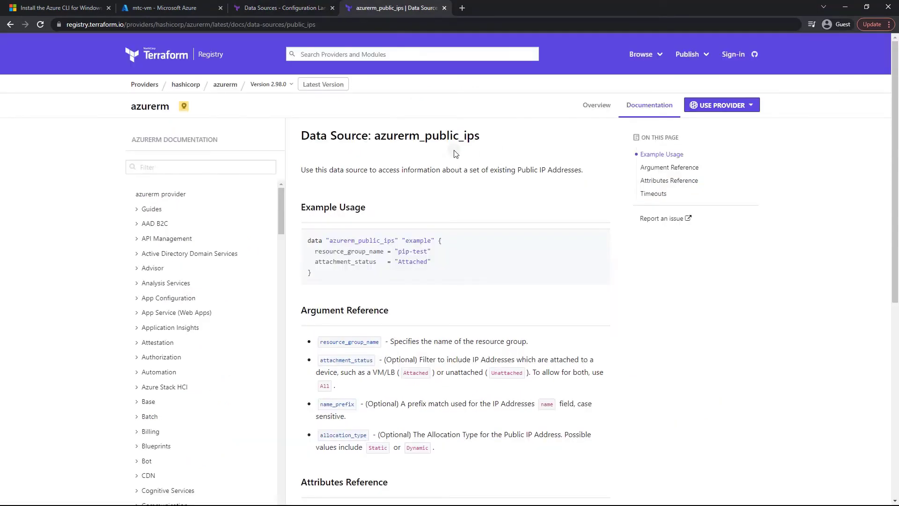